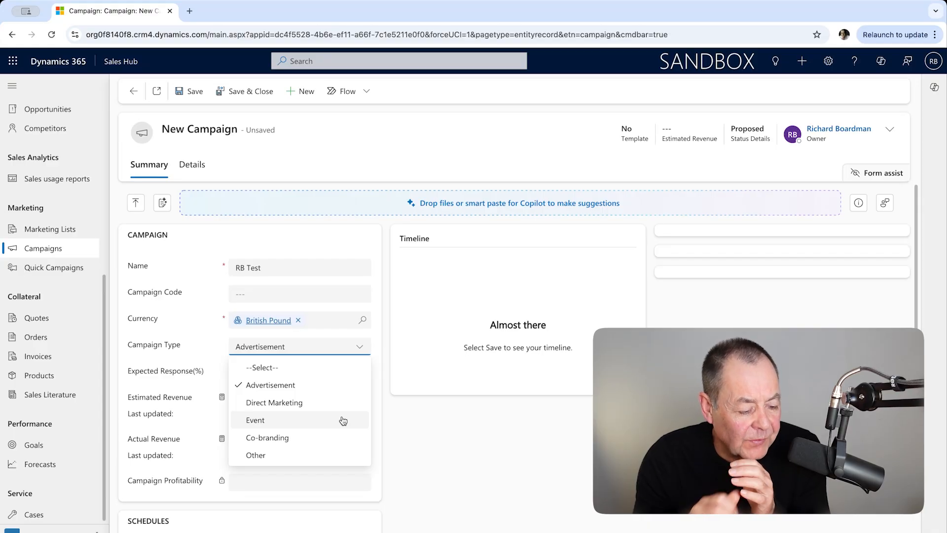
# Set the campaign type to Advertisement and save the new RB Test campaign
pyautogui.click(255, 391)
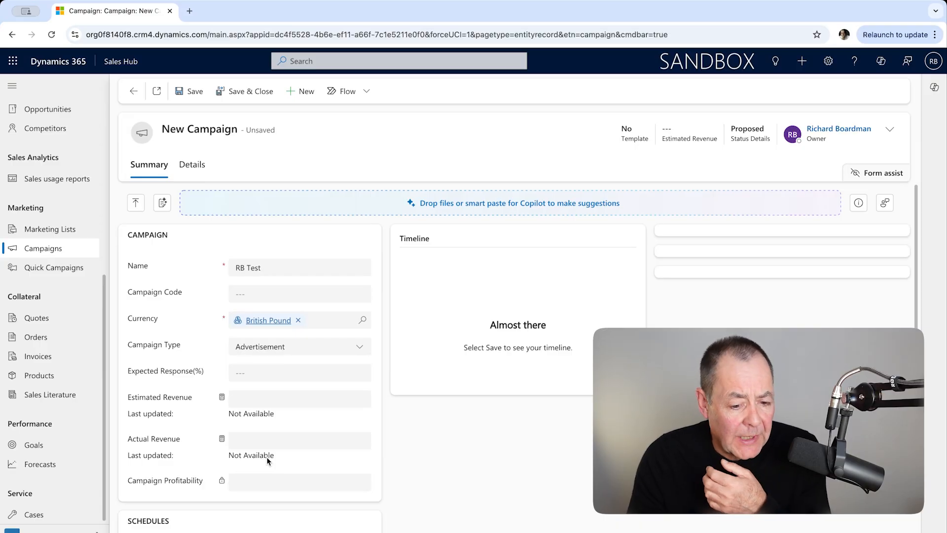
pyautogui.click(194, 93)
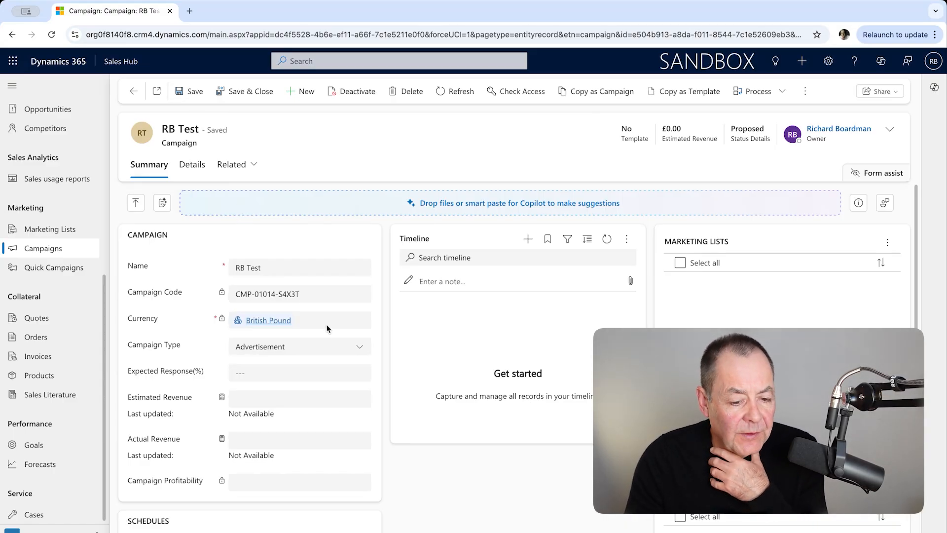
# In the campaign's details, set Misc. Cost to £1,000.00 and save the campaign
pyautogui.click(197, 166)
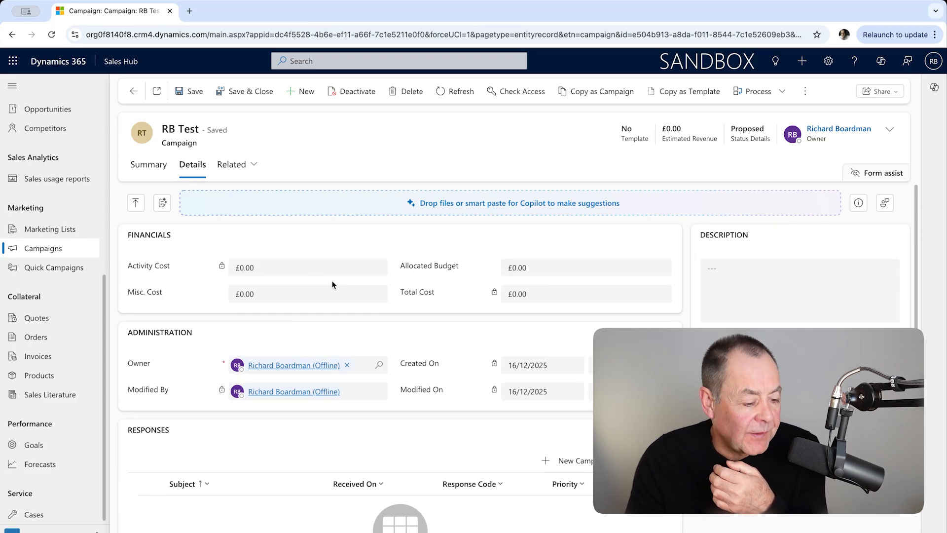
pyautogui.click(244, 293)
pyautogui.press('BackSpace')
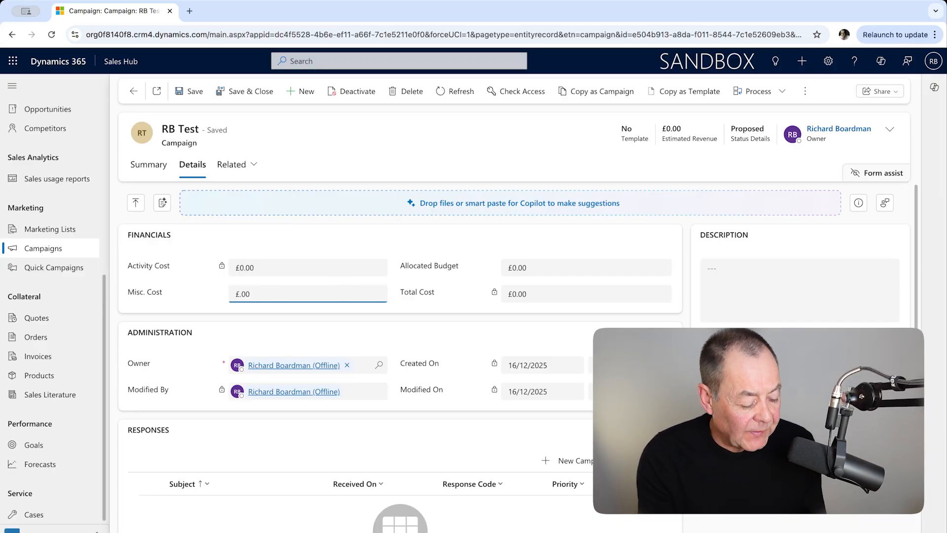
pyautogui.write('1,0')
pyautogui.write('0')
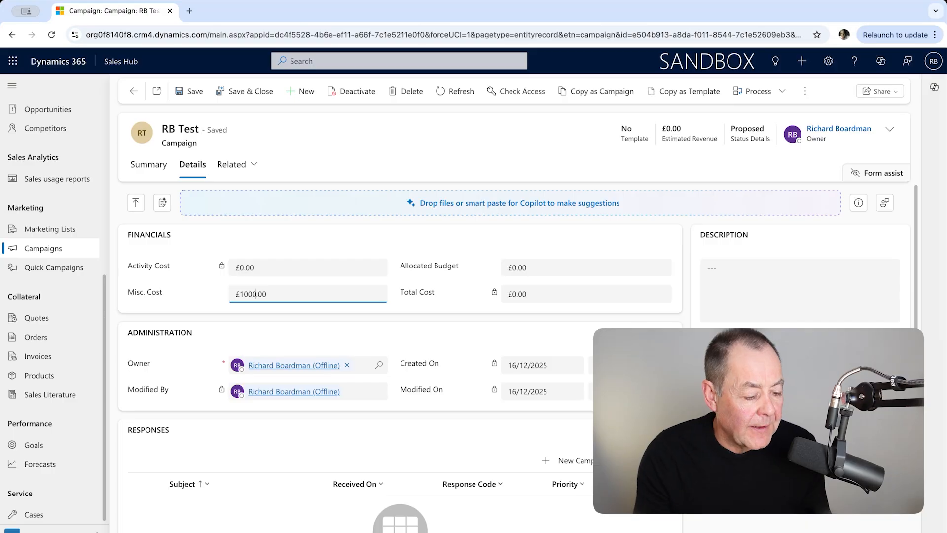
pyautogui.click(375, 234)
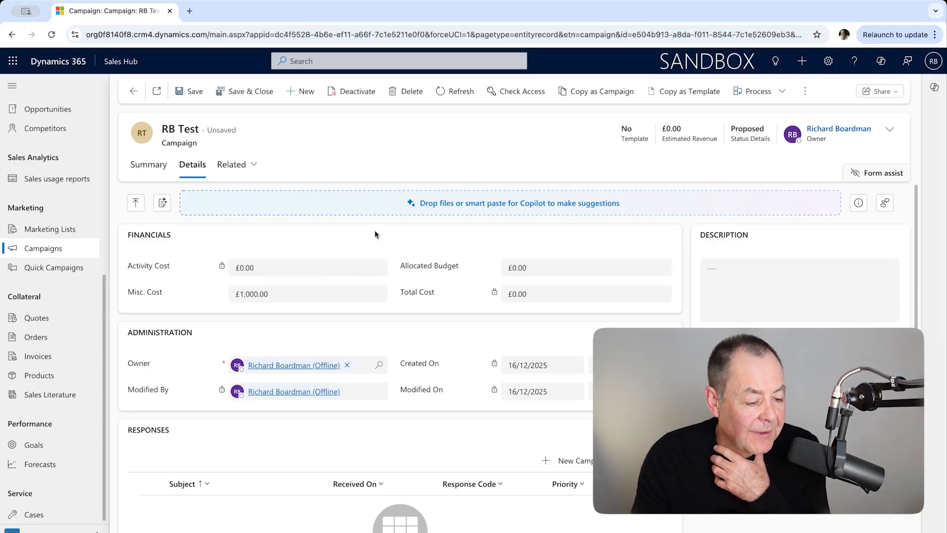
pyautogui.click(196, 93)
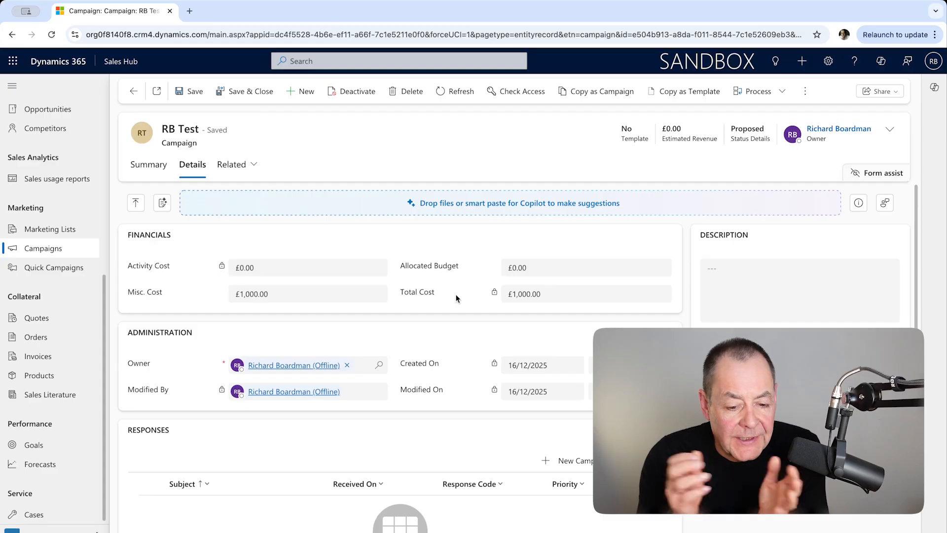
# From the campaign's Leads list, start a quick-create lead and set its topic to RB Test
pyautogui.click(146, 167)
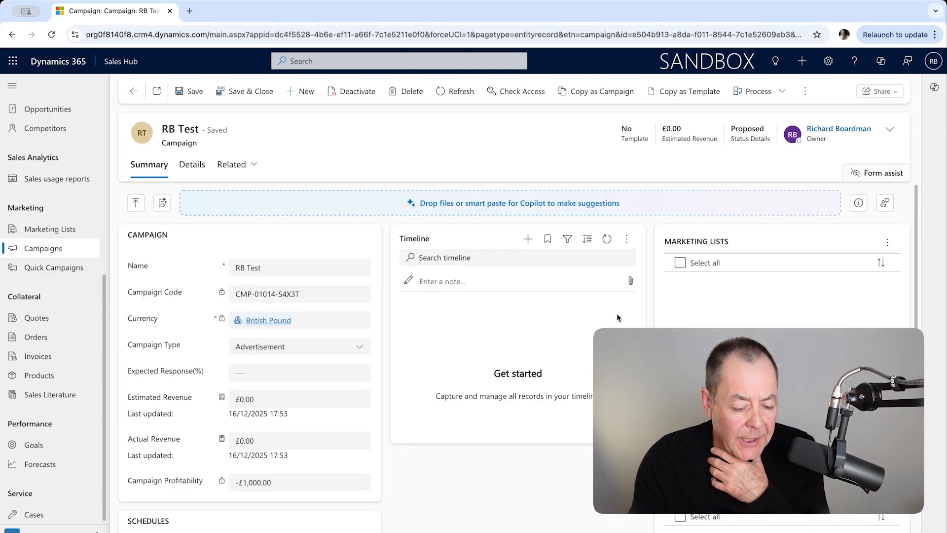
pyautogui.scroll(-2, 681, 336)
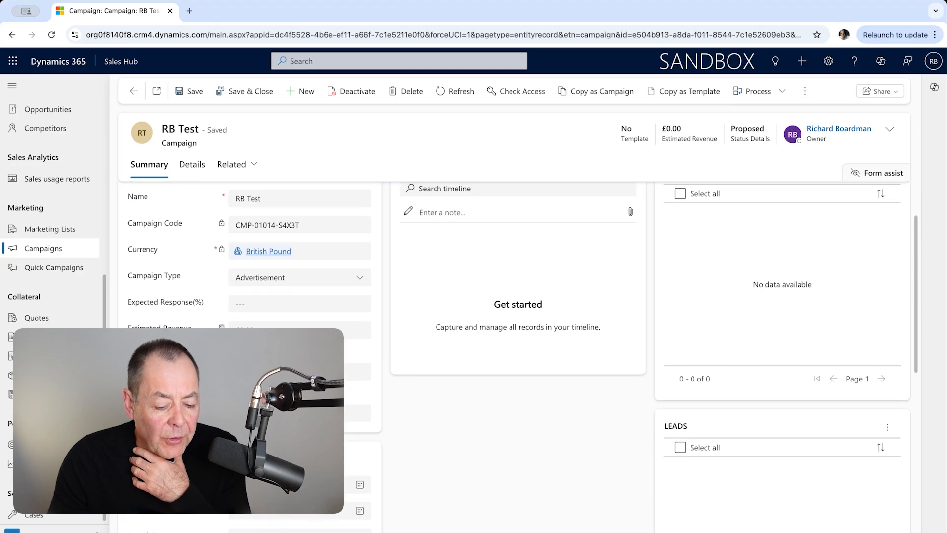
pyautogui.scroll(-2, 748, 477)
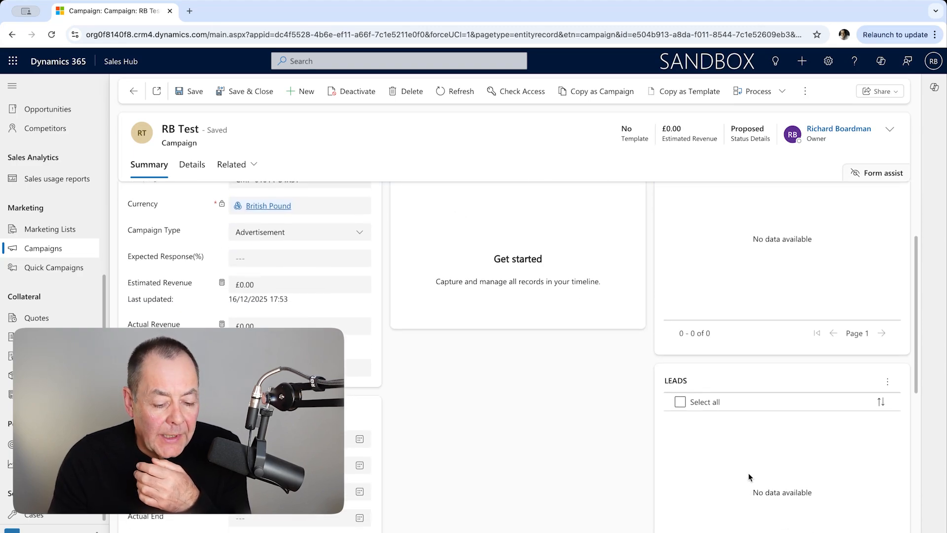
pyautogui.click(889, 383)
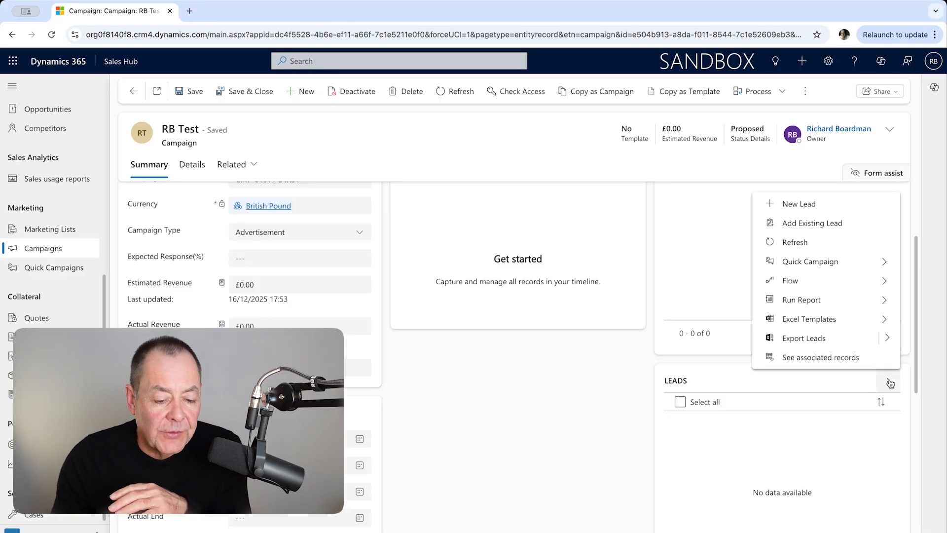
pyautogui.click(815, 207)
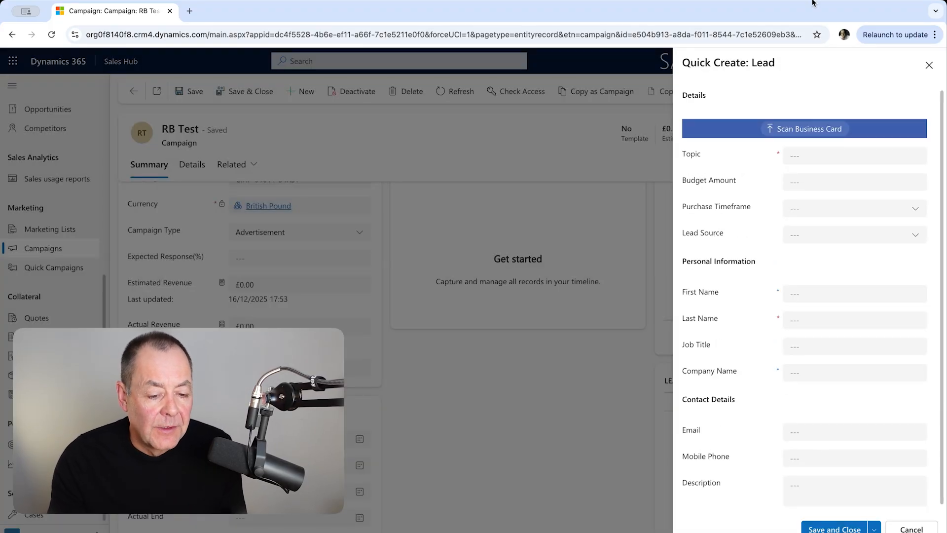
pyautogui.click(811, 152)
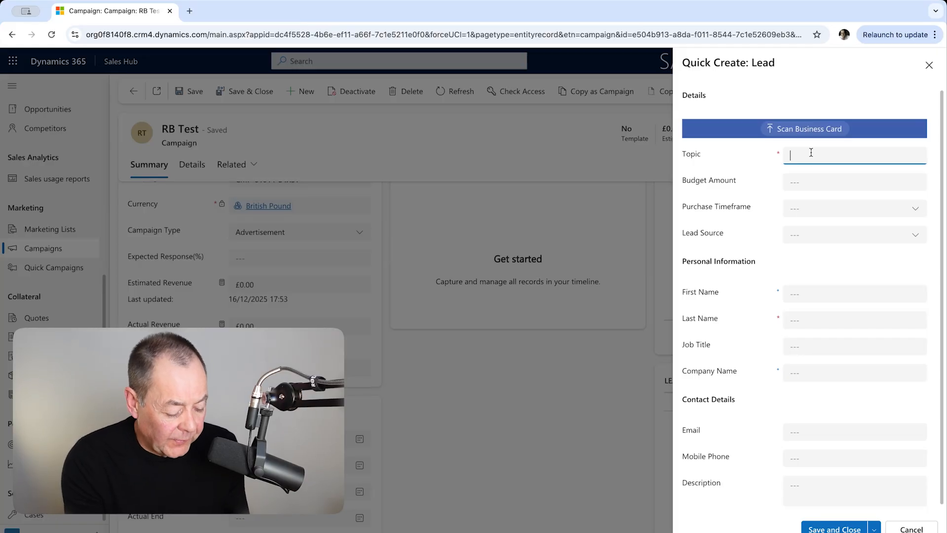
pyautogui.write('RB Tesdt')
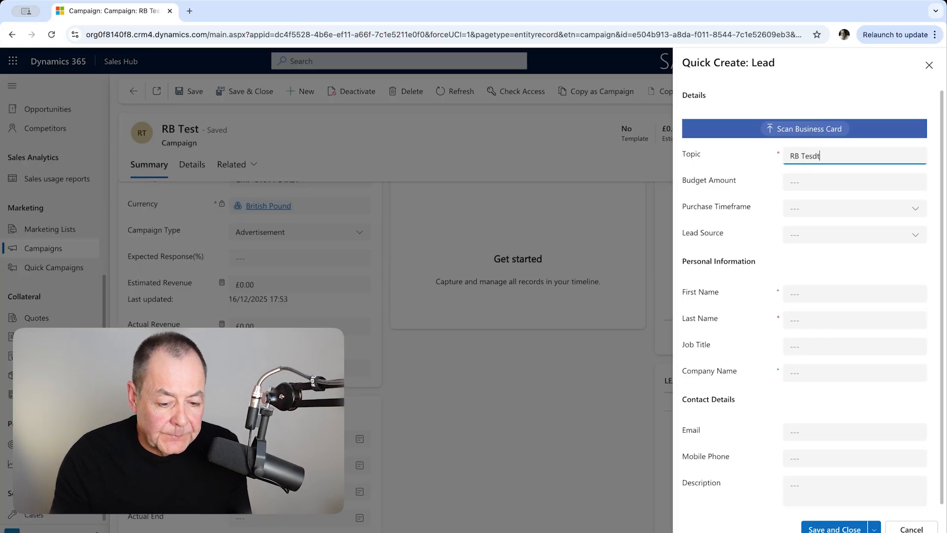
pyautogui.press('BackSpace')
pyautogui.press('BackSpace')
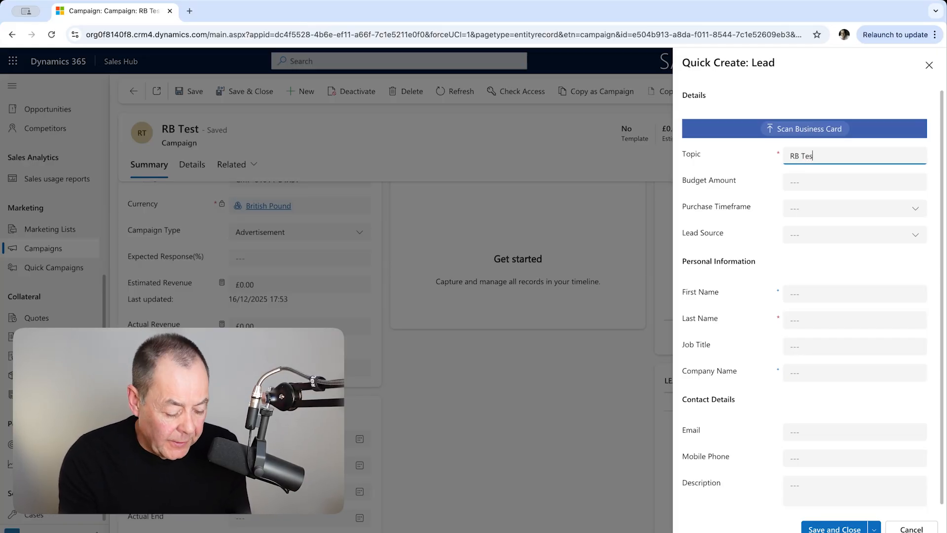
# Enter the lead's first name and last name
pyautogui.click(805, 295)
pyautogui.write('Rich')
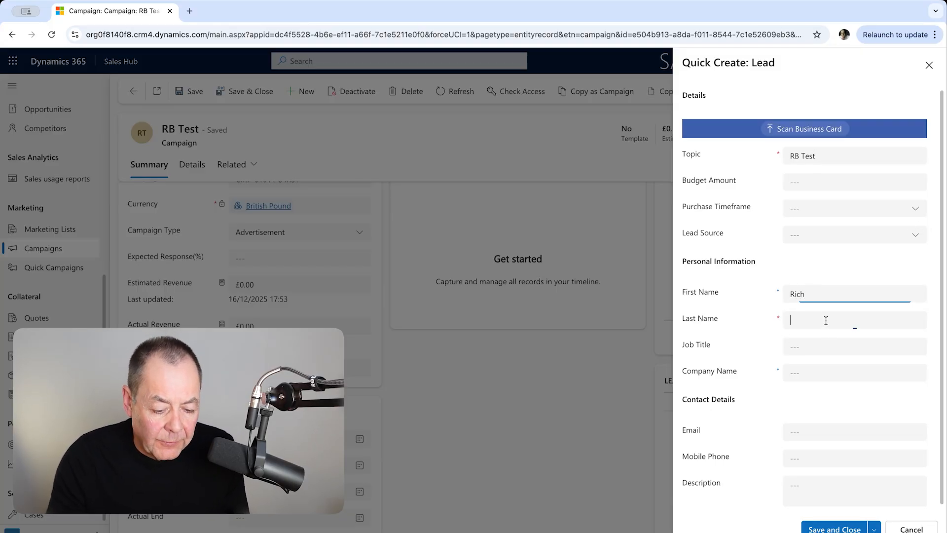
pyautogui.click(826, 320)
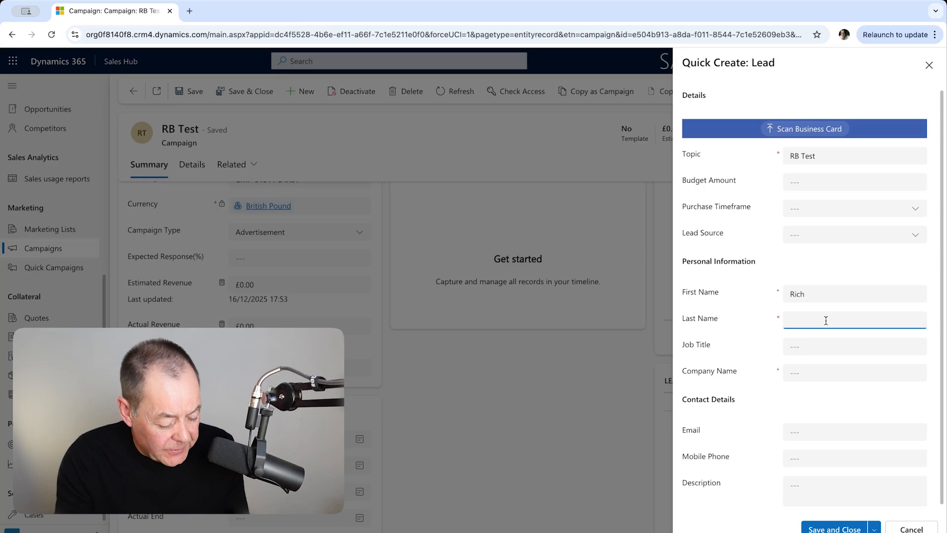
pyautogui.write('B')
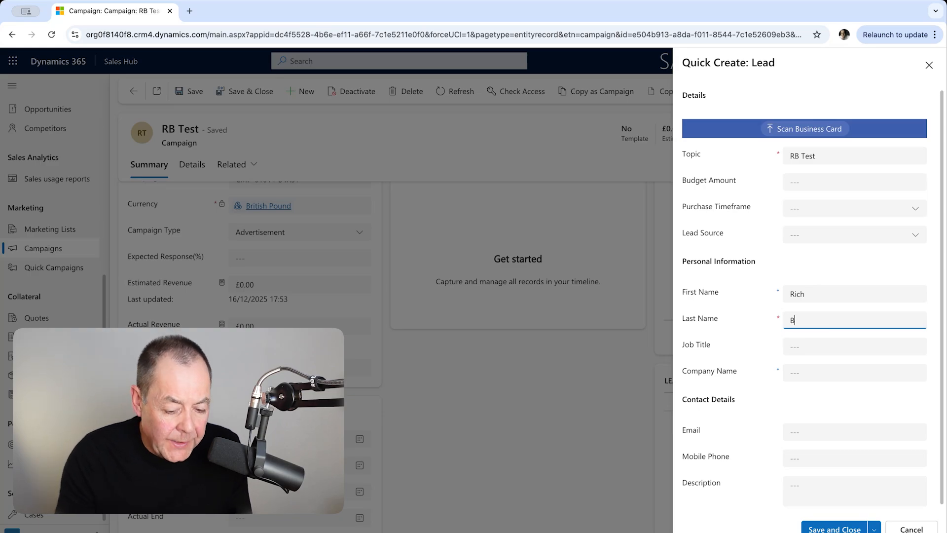
# Set the lead's company name to Fiction Co and save and close the lead
pyautogui.click(807, 374)
pyautogui.write('Fic')
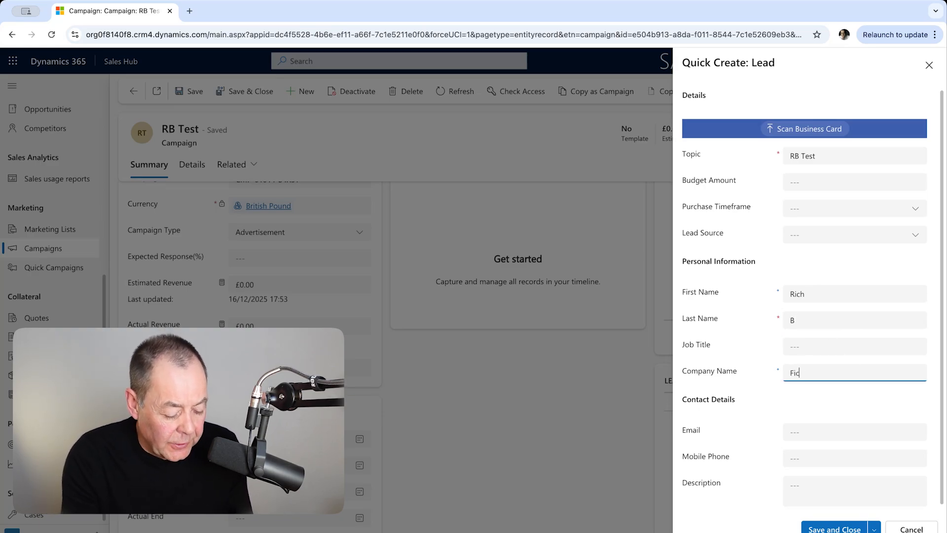
pyautogui.write('tioop')
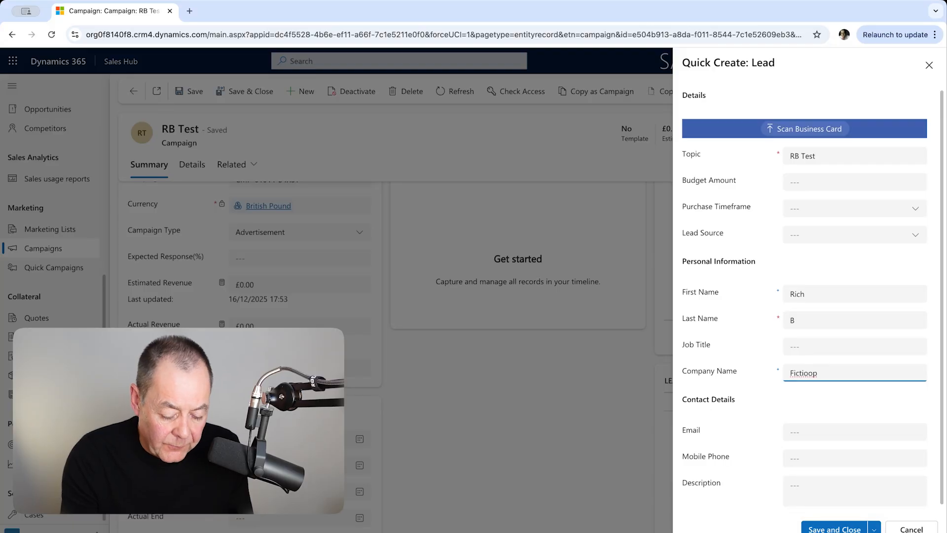
pyautogui.press('BackSpace')
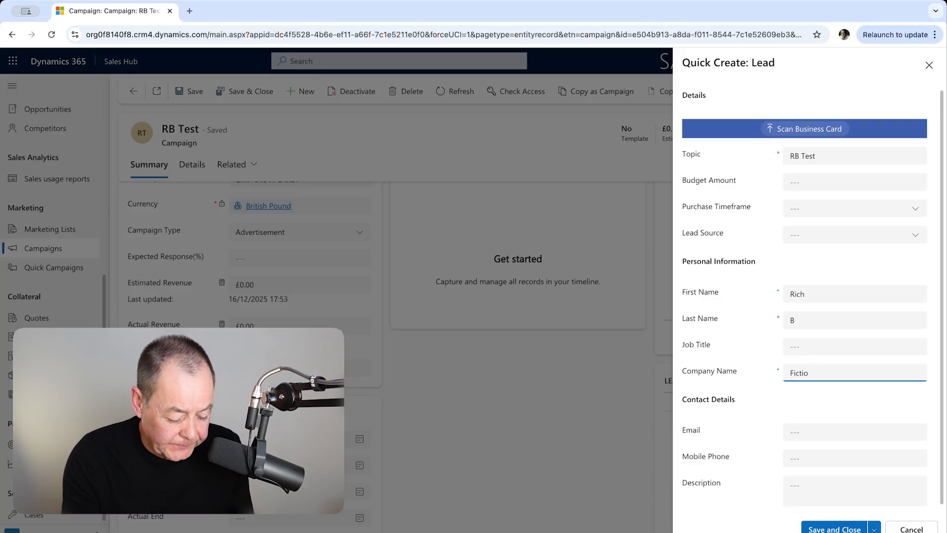
pyautogui.write('n C')
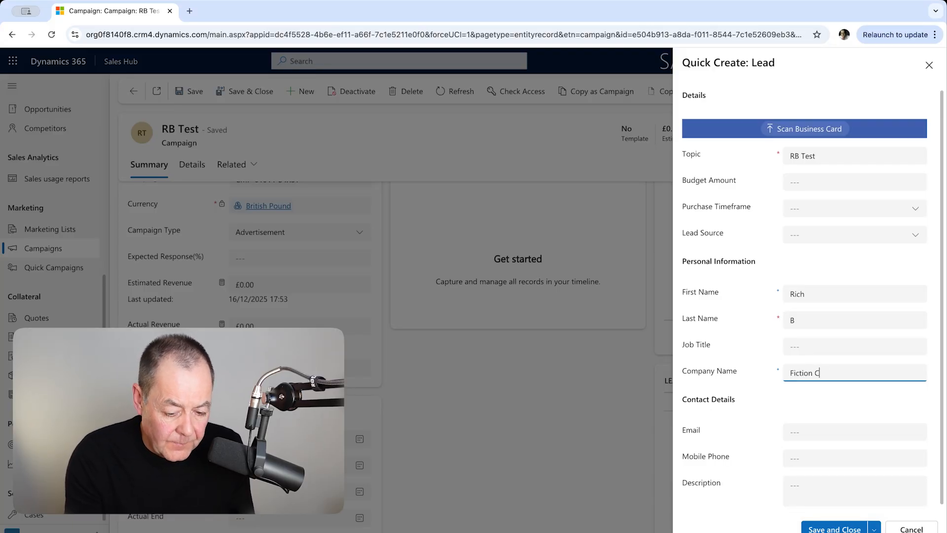
pyautogui.write('o')
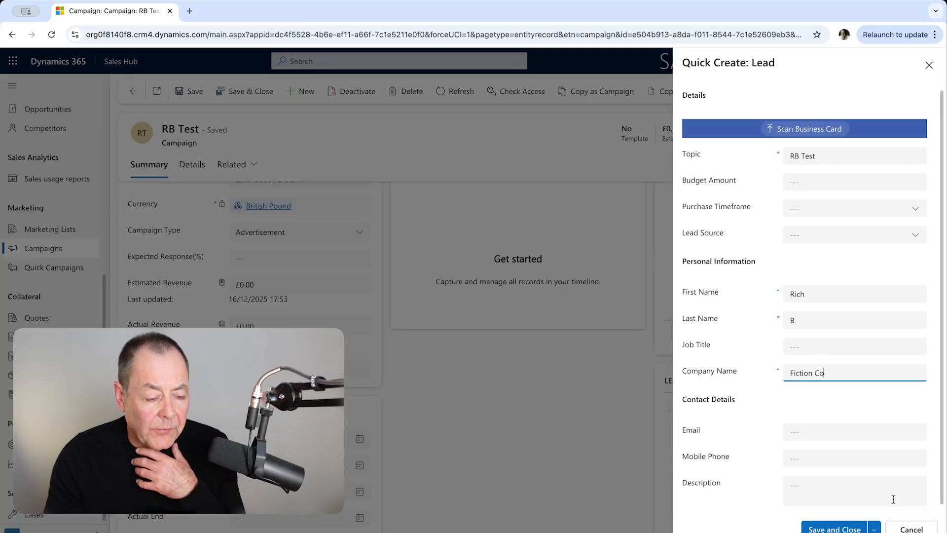
pyautogui.click(833, 528)
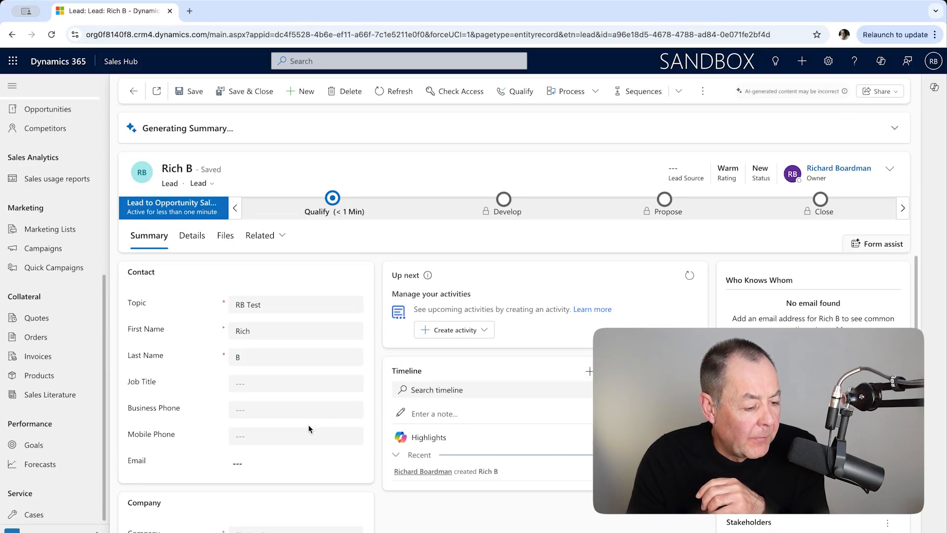
# Qualify the lead, ignoring the matched existing account and creating a new account, contact and opportunity
pyautogui.click(192, 236)
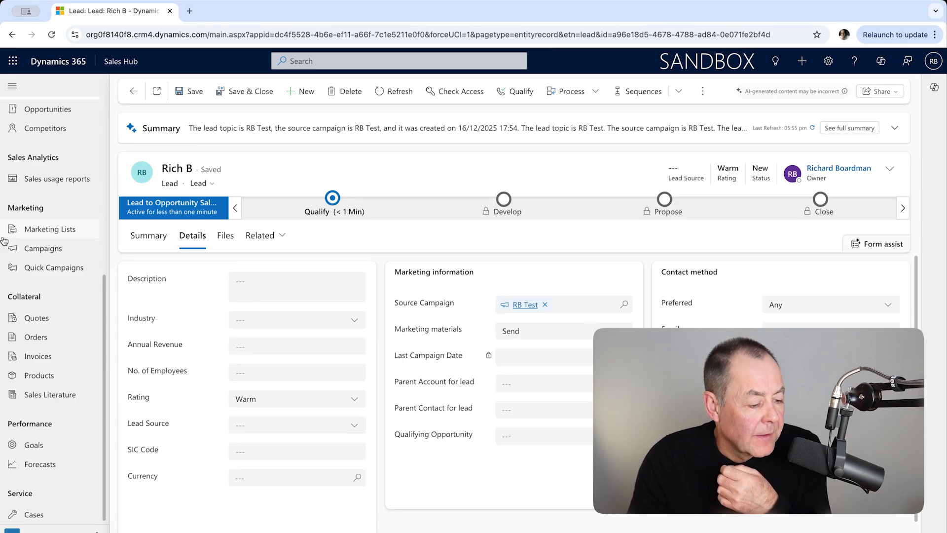
pyautogui.click(140, 242)
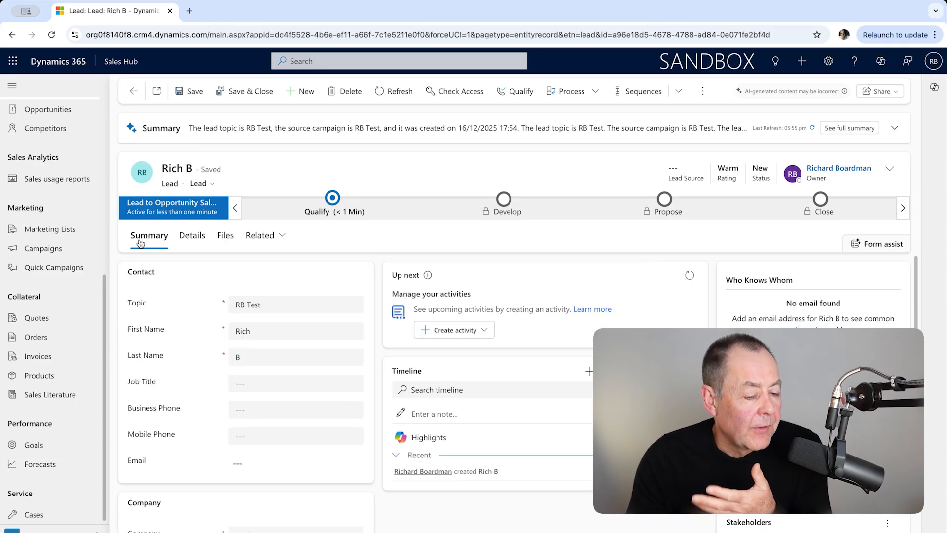
pyautogui.click(518, 96)
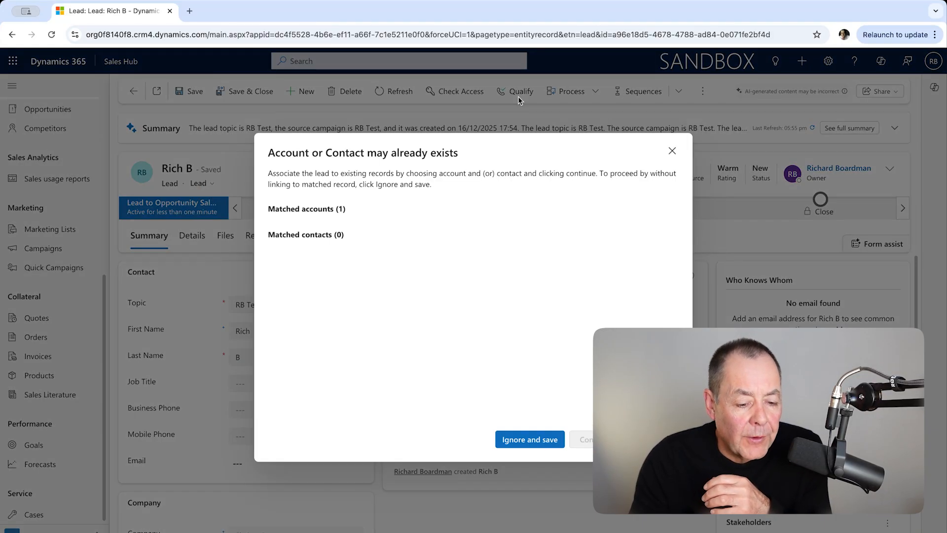
pyautogui.click(534, 441)
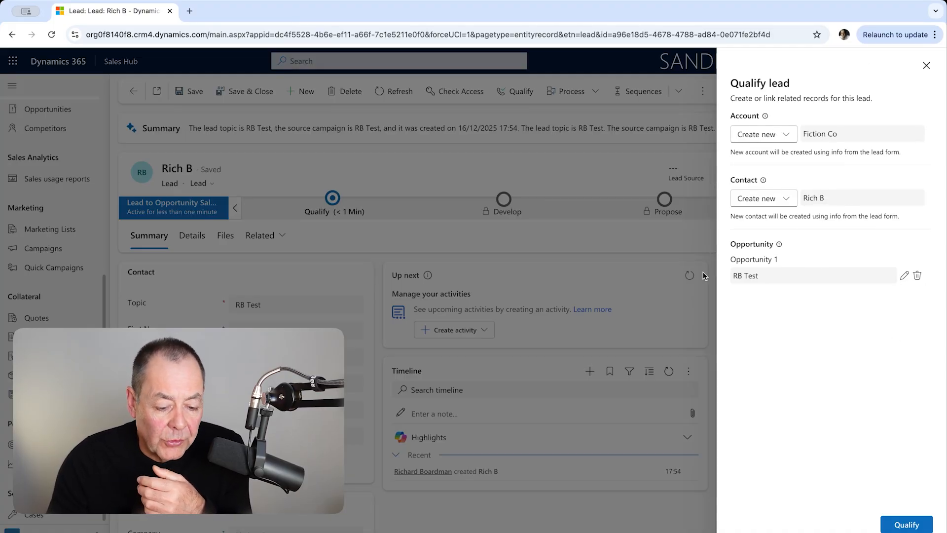
pyautogui.click(909, 525)
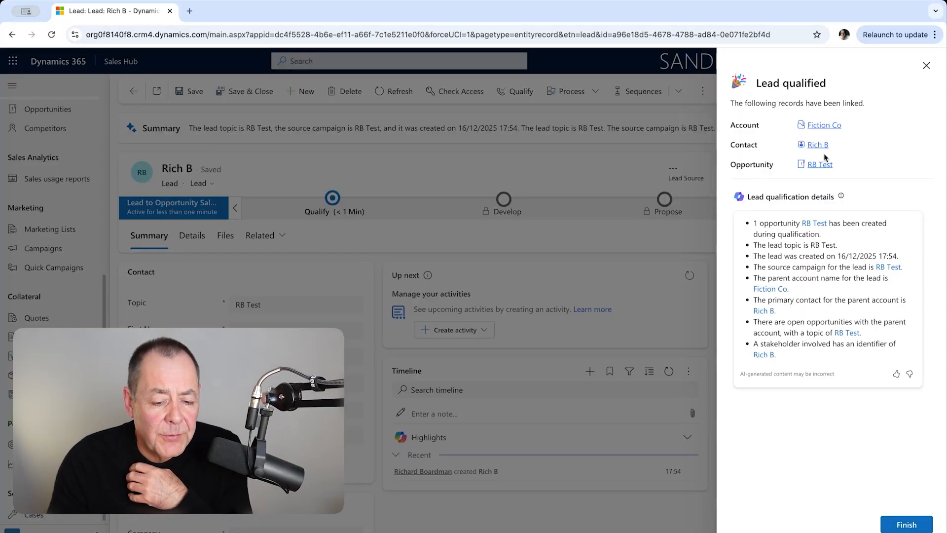
# Open the RB Test opportunity and set its estimated revenue to 10000
pyautogui.click(822, 166)
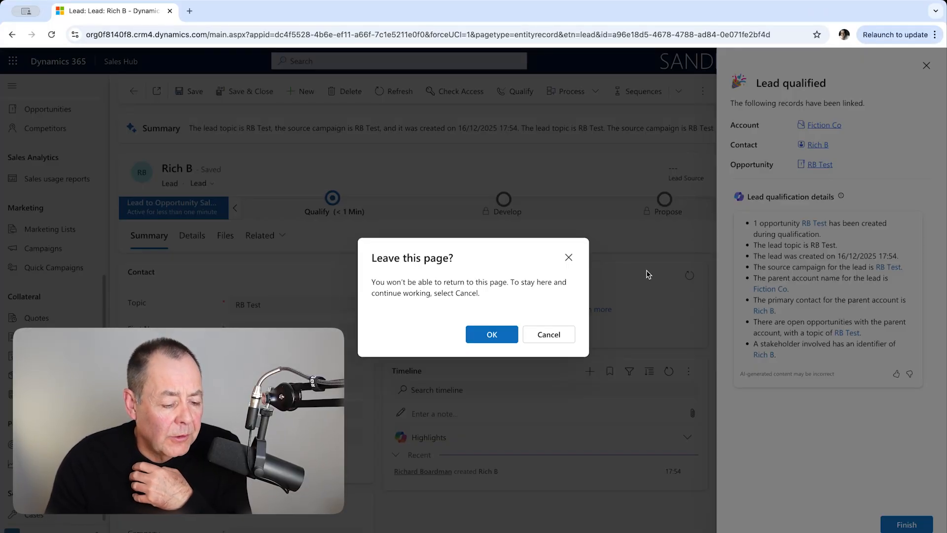
pyautogui.click(501, 328)
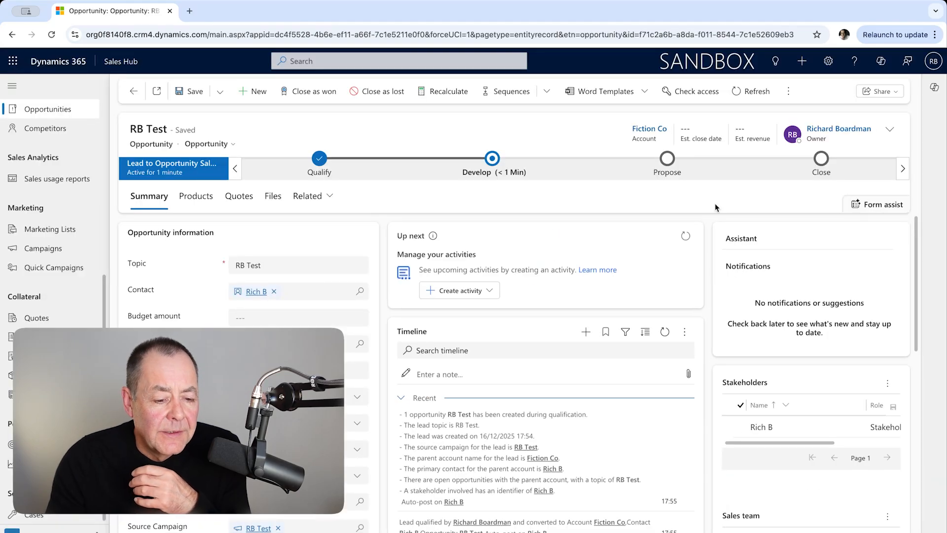
pyautogui.click(891, 168)
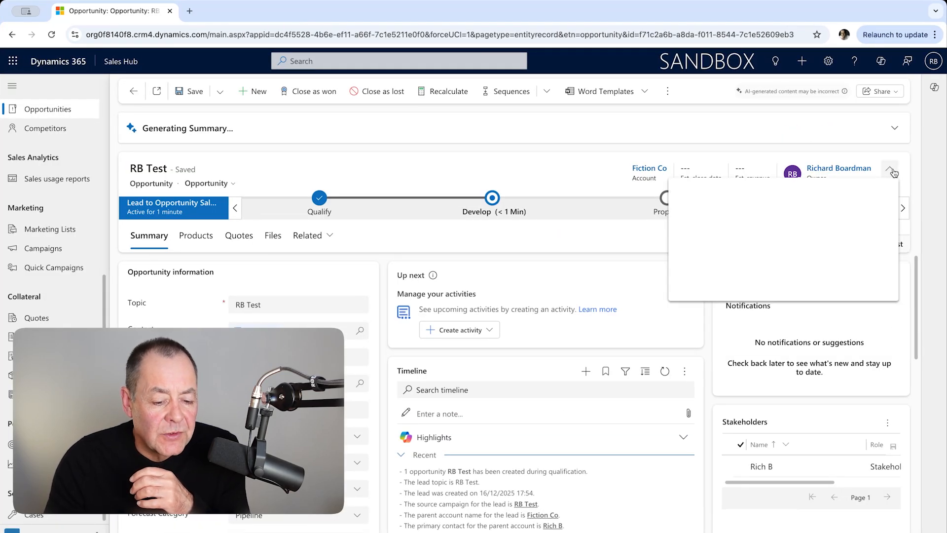
pyautogui.click(809, 249)
pyautogui.write('1')
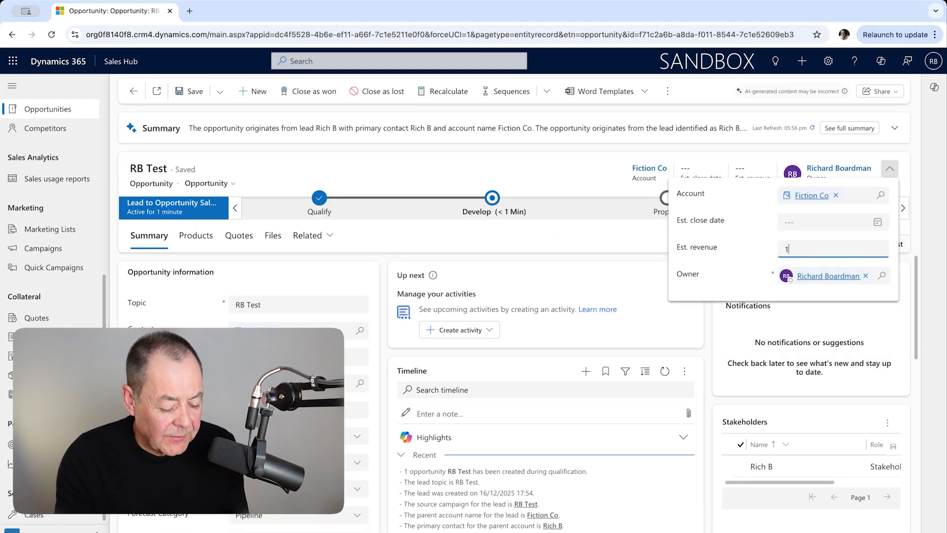
pyautogui.write('0000')
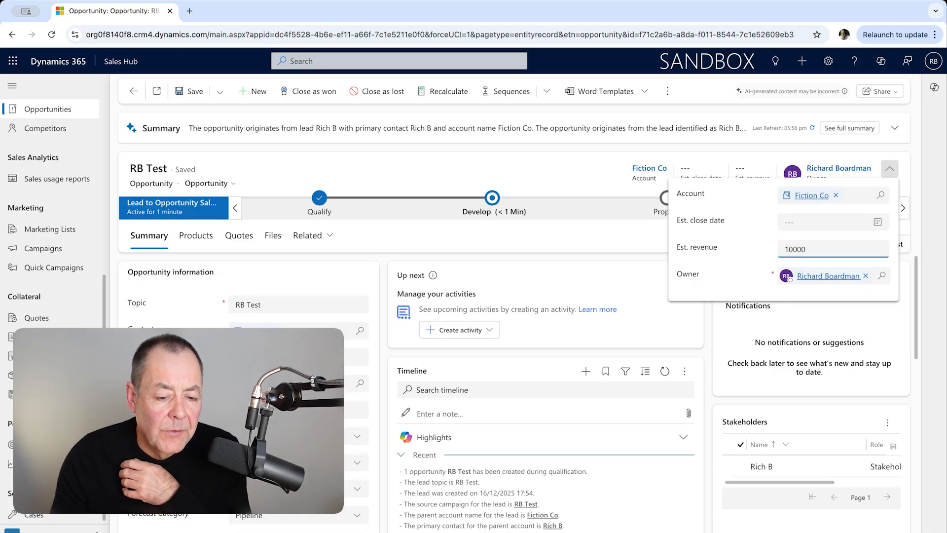
pyautogui.click(610, 191)
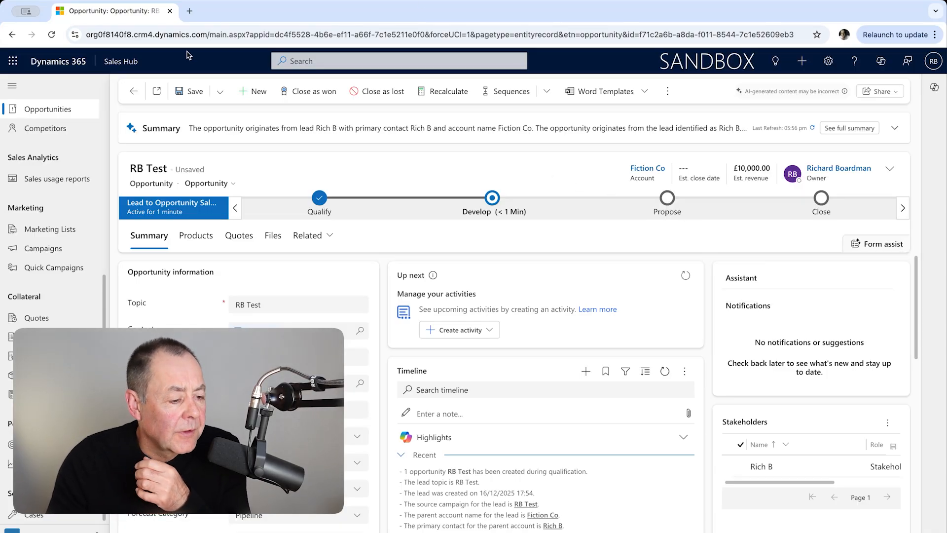
# Save the RB Test opportunity and review its information fields
pyautogui.click(192, 91)
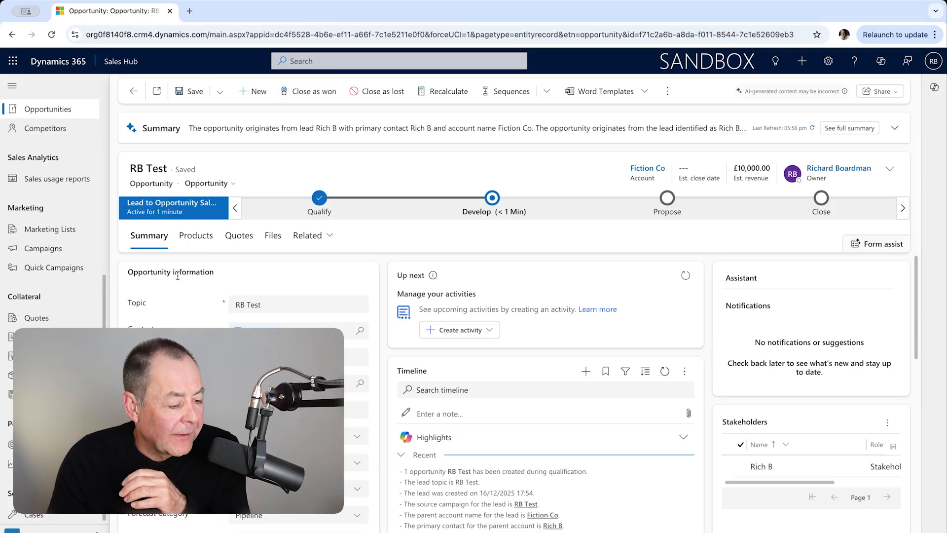
pyautogui.scroll(-5, 309, 336)
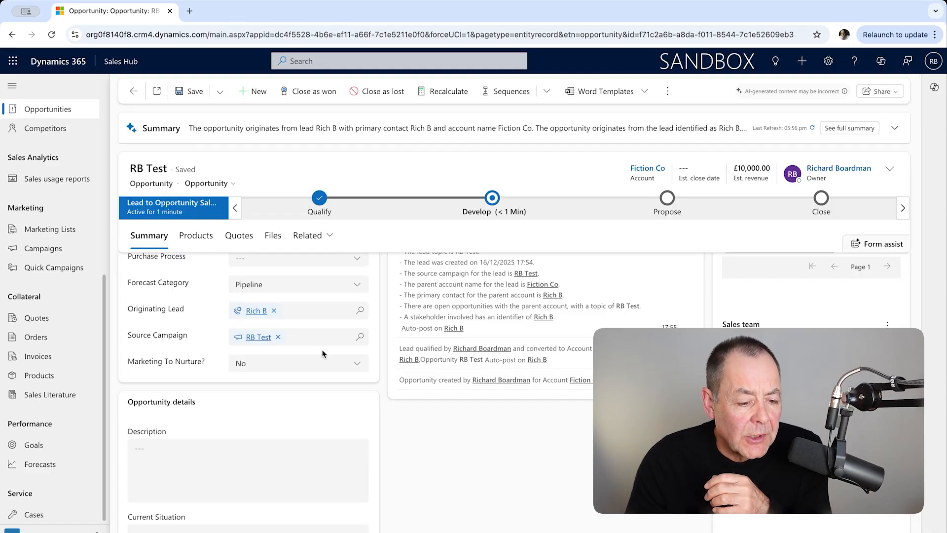
pyautogui.scroll(5, 323, 353)
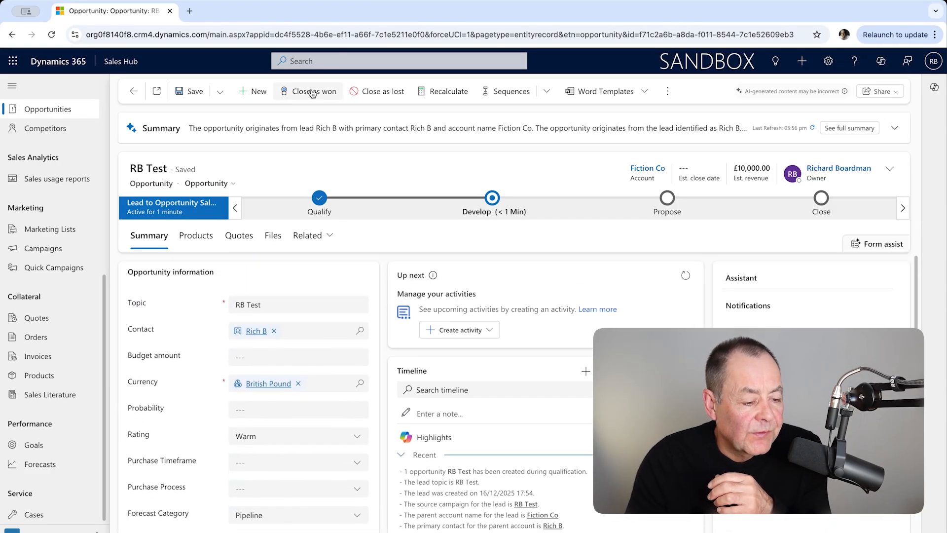
# Close the opportunity as won with an actual revenue of £12,000.00
pyautogui.click(312, 92)
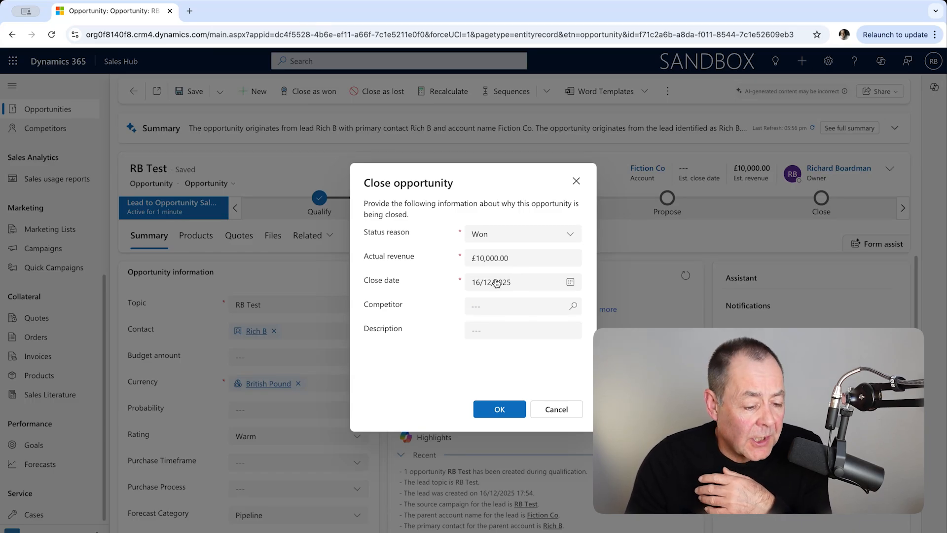
pyautogui.click(524, 257)
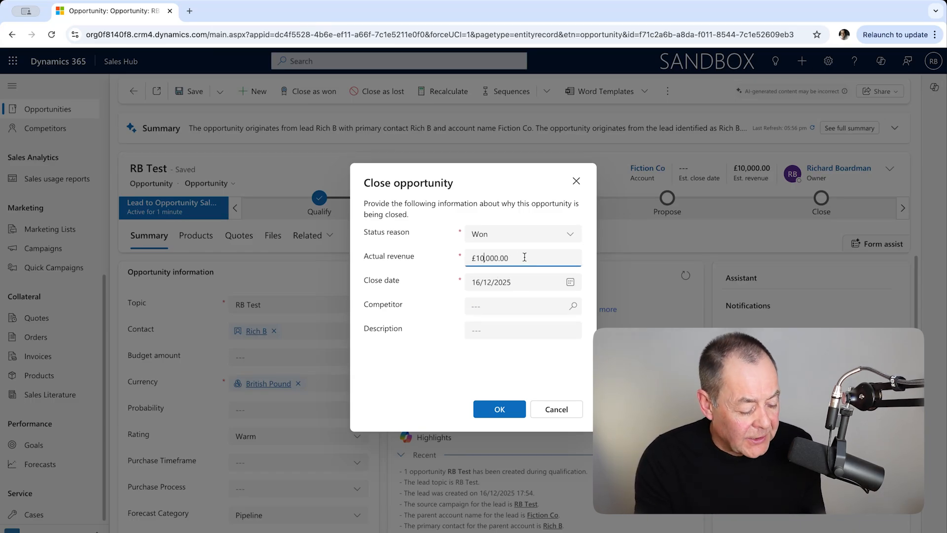
pyautogui.press('BackSpace')
pyautogui.write('2')
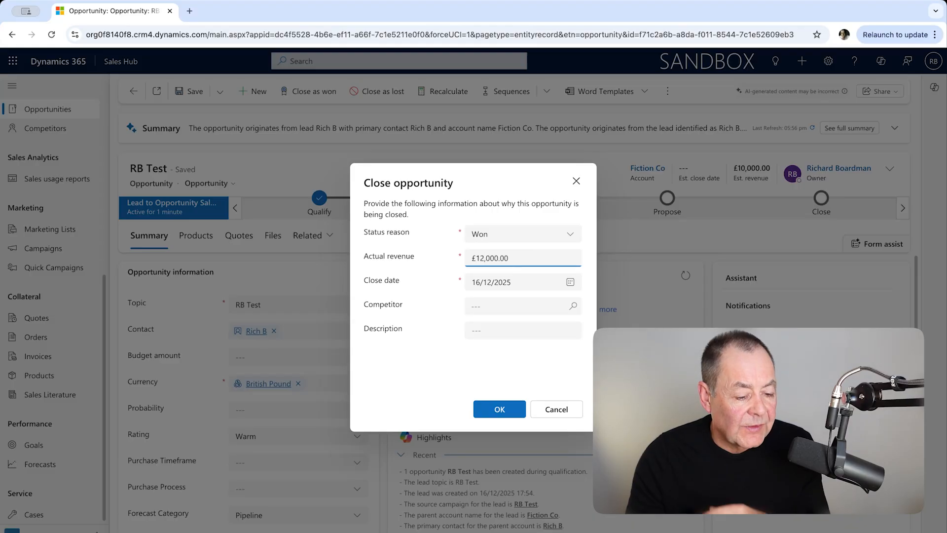
pyautogui.click(510, 415)
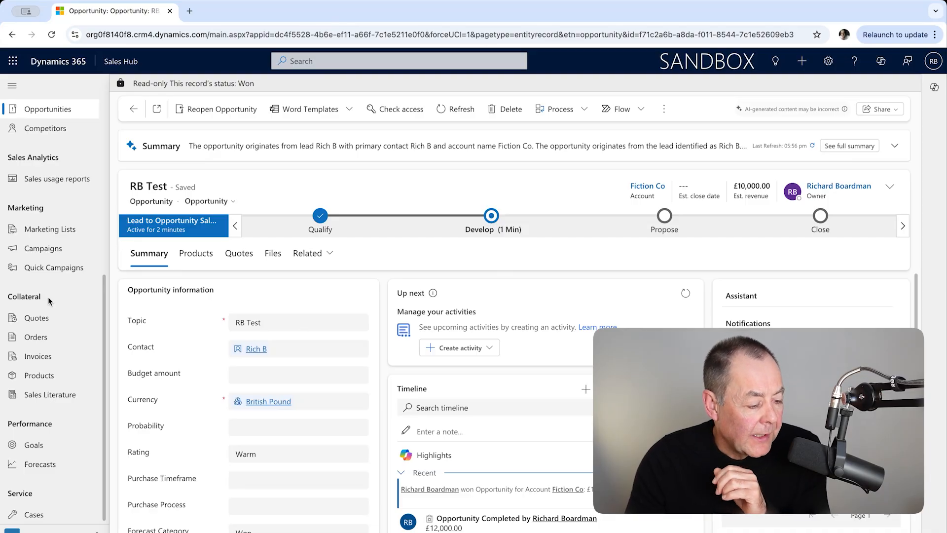
# Open the RB Test campaign and recalculate its estimated revenue
pyautogui.click(49, 248)
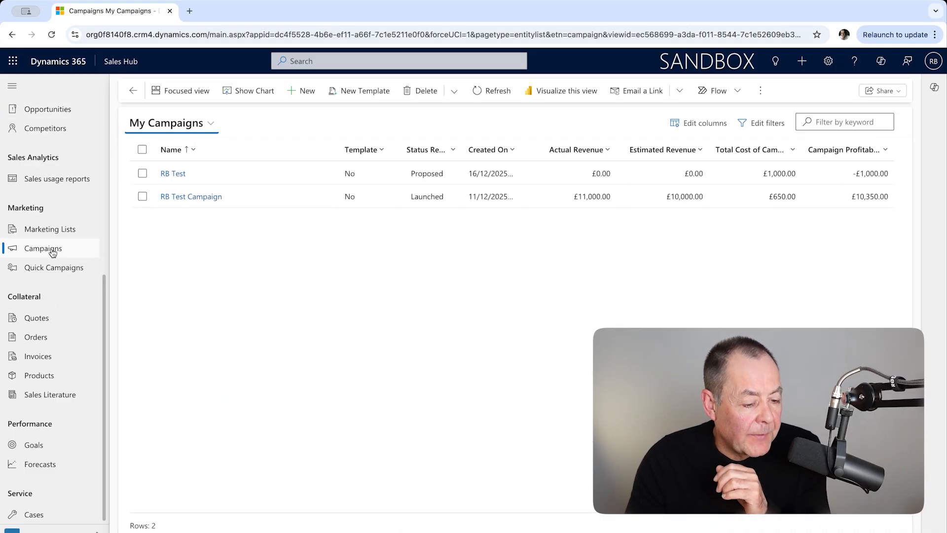
pyautogui.click(173, 174)
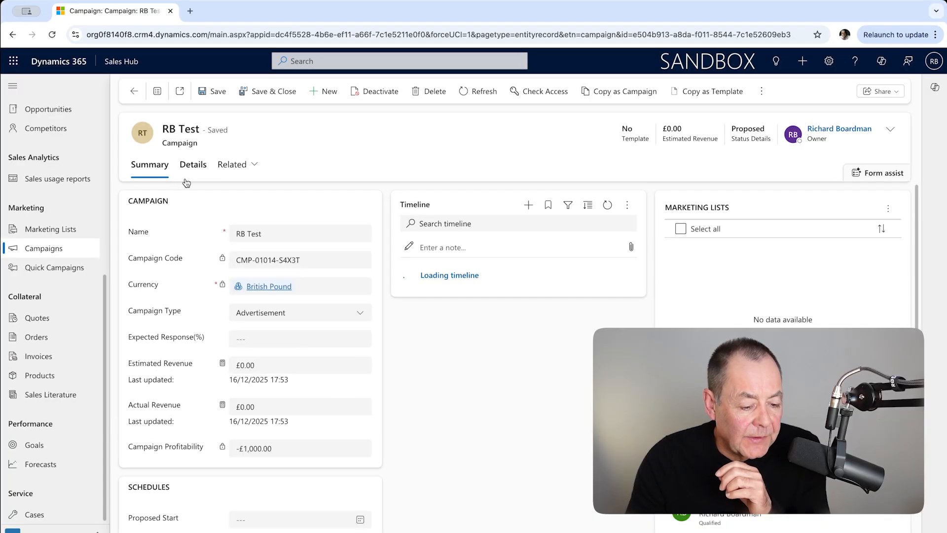
pyautogui.click(222, 365)
pyautogui.click(246, 396)
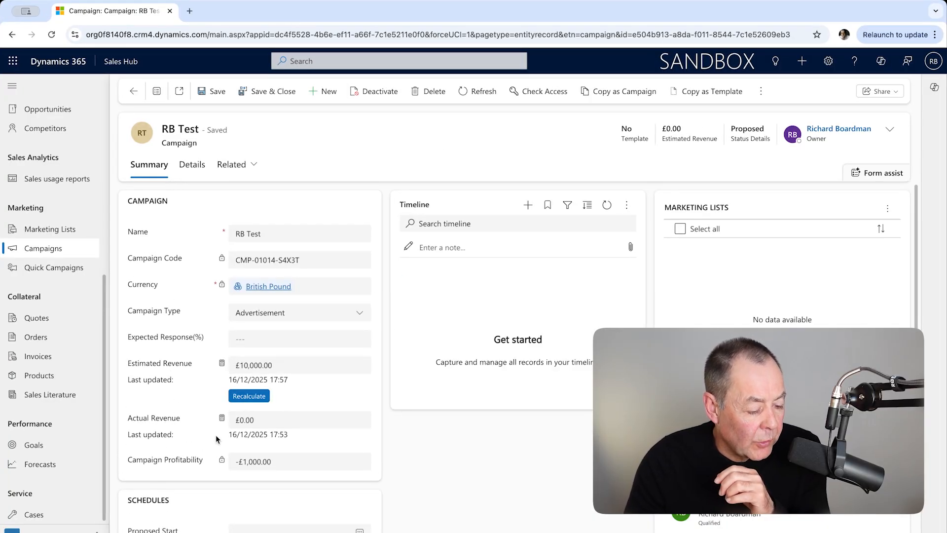
# Recalculate the campaign's actual revenue and save the campaign
pyautogui.click(222, 419)
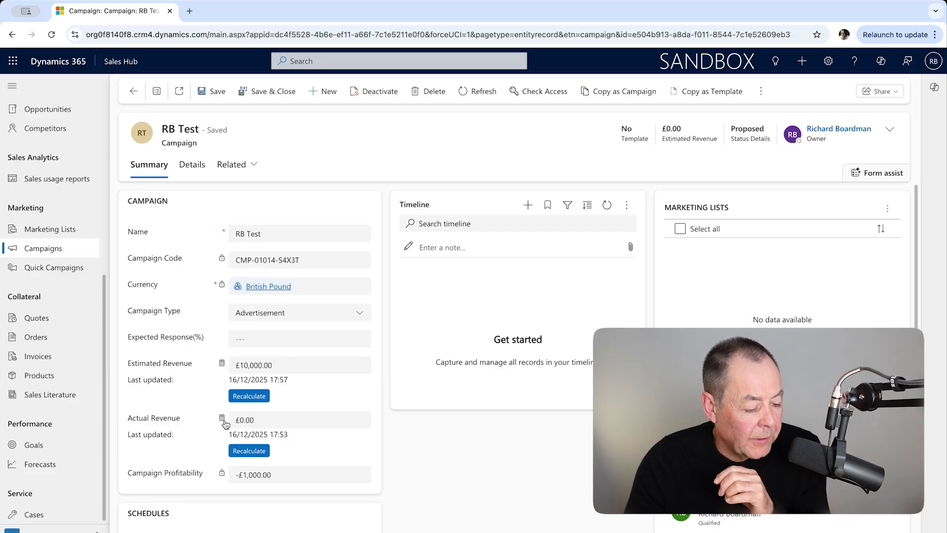
pyautogui.click(242, 450)
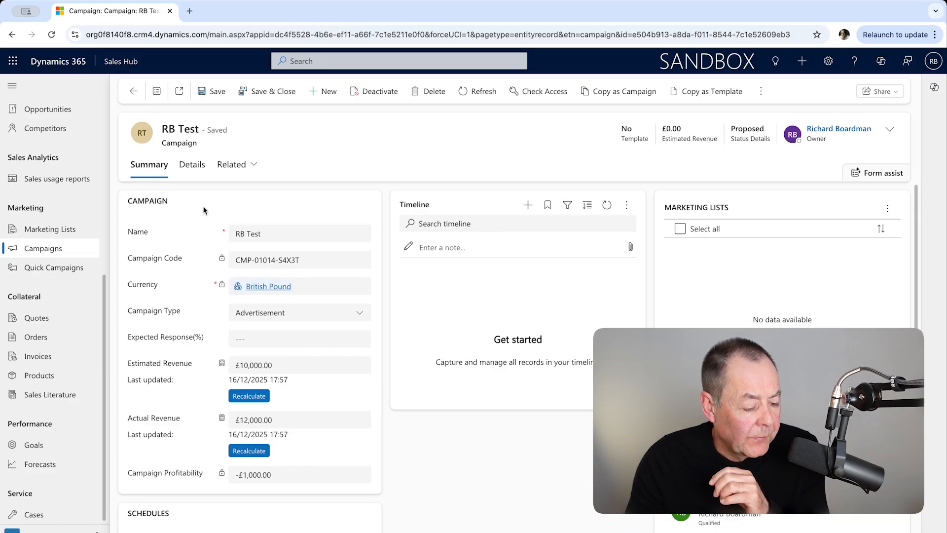
pyautogui.click(210, 98)
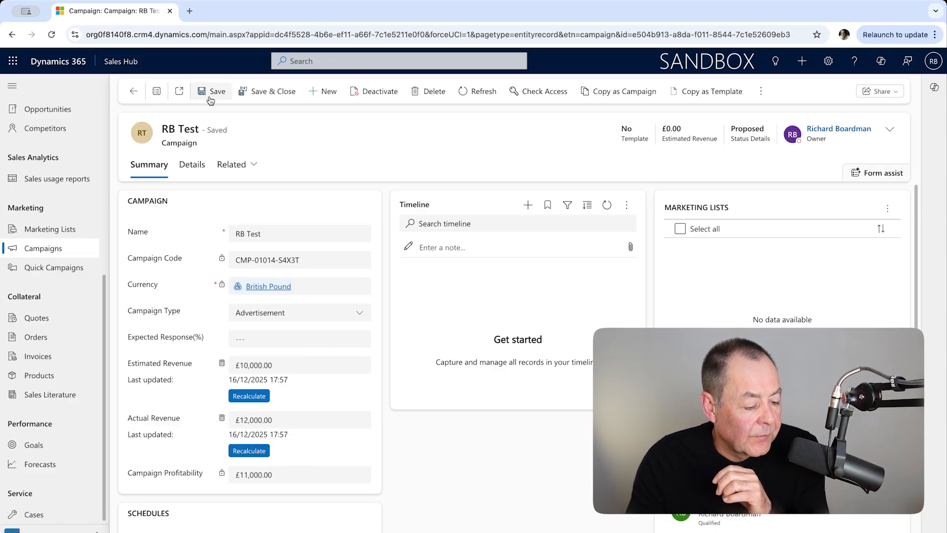